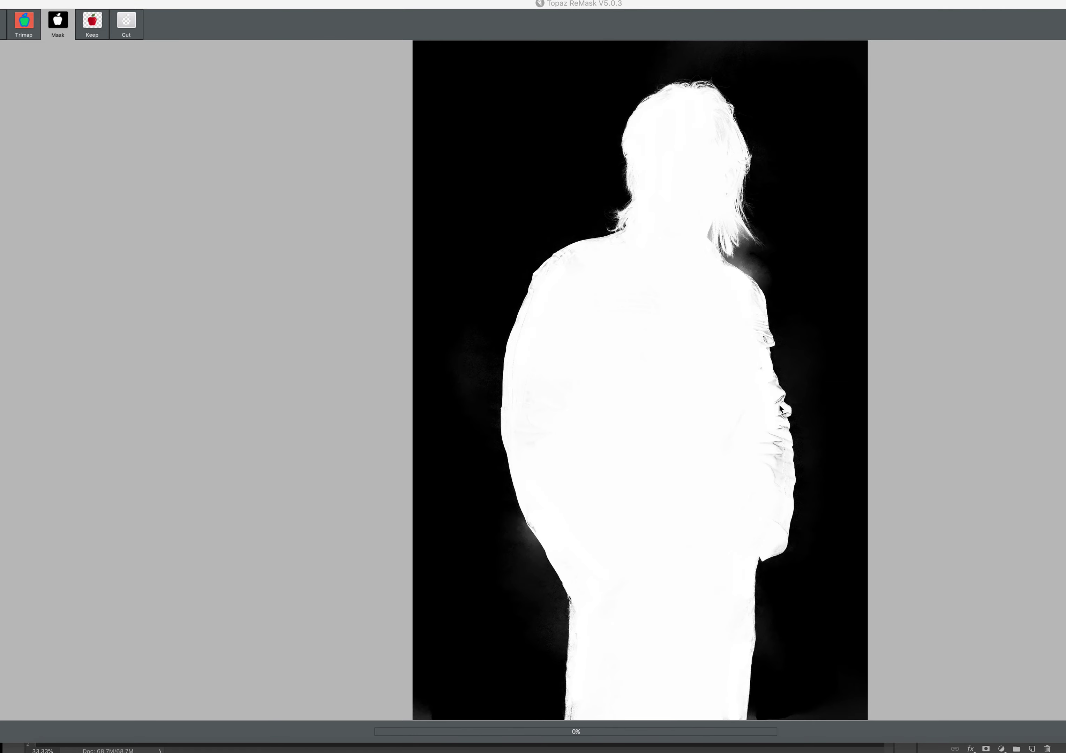
Fill the grey gaps along the mask's right-hand sleeve with white and undo the last stroke near the shoulder
mouse_move(777, 398)
mouse_down()
mouse_move(782, 426)
mouse_move(784, 414)
mouse_move(784, 464)
mouse_move(779, 428)
mouse_up()
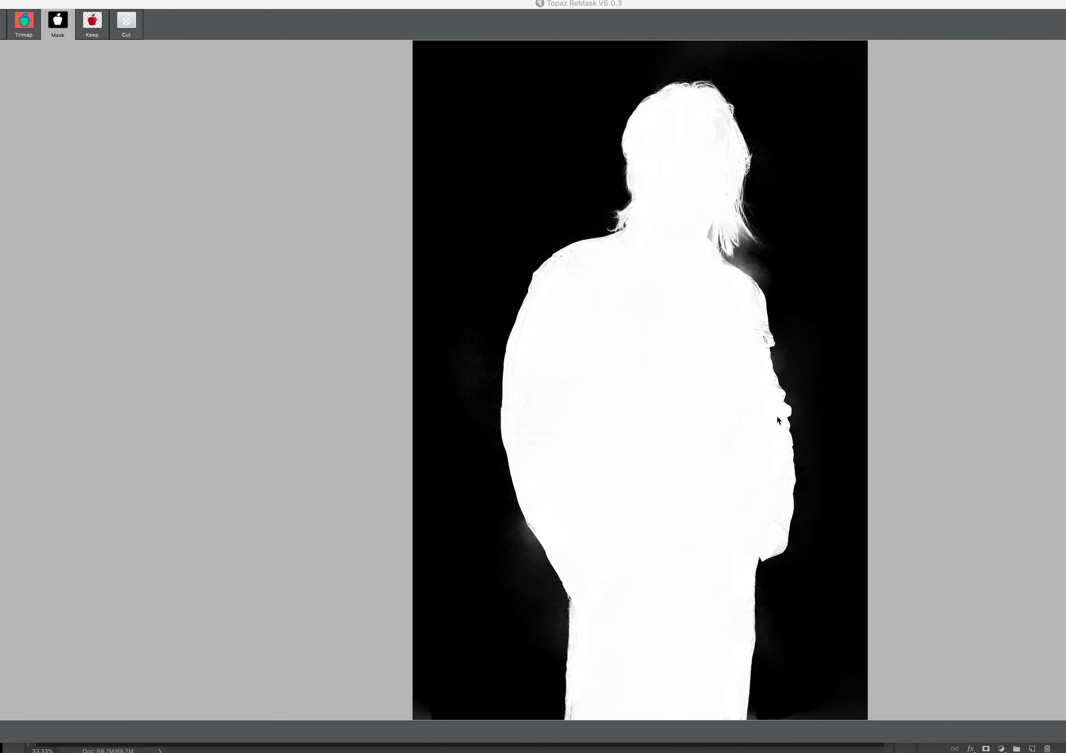
drag(749, 327, 767, 332)
mouse_move(755, 288)
mouse_down()
mouse_move(761, 344)
mouse_move(756, 320)
mouse_up()
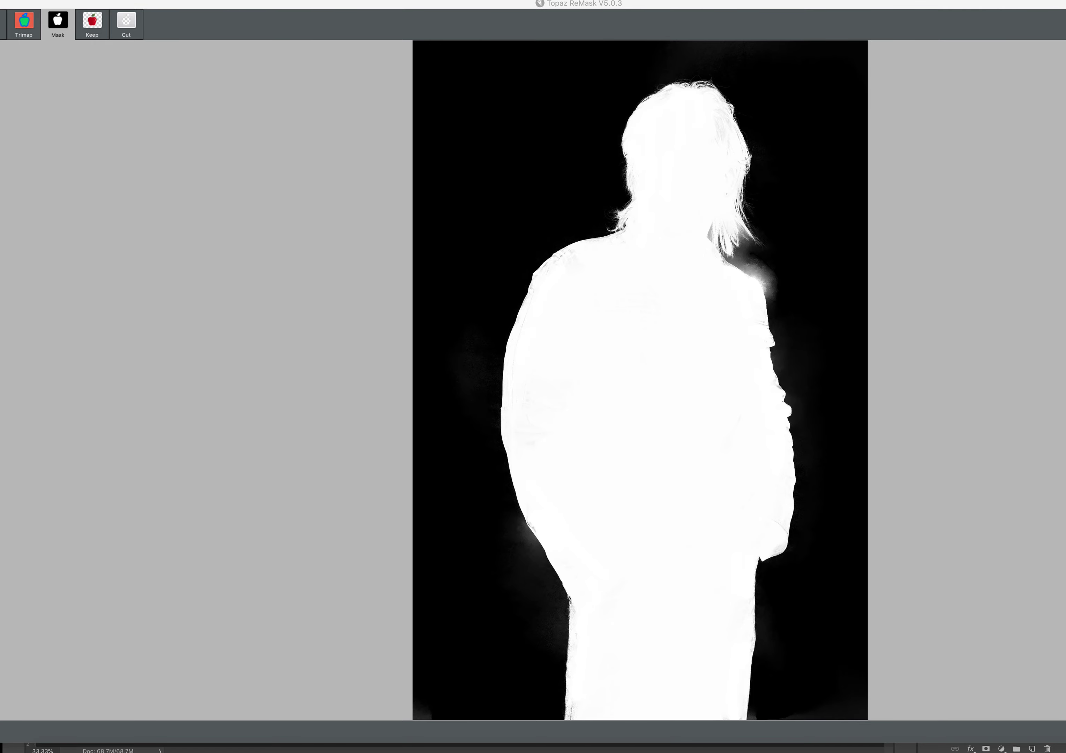
key(super+z)
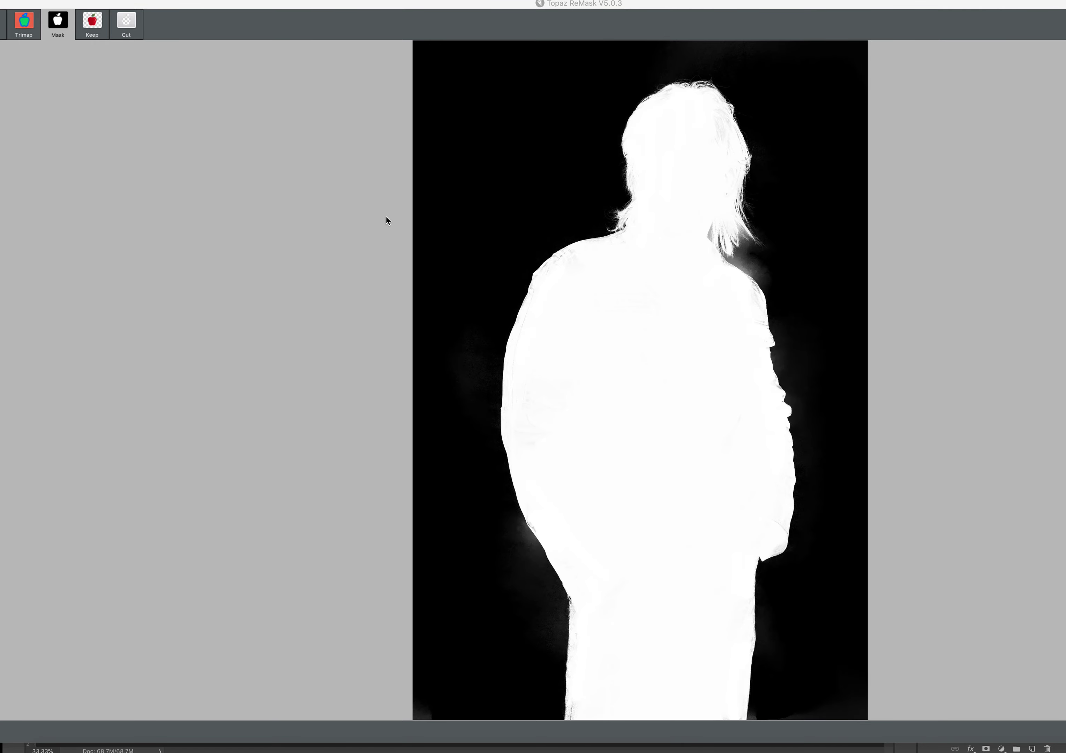
Clean the grey haze from the mask's background beside the right-hand shoulder and below the left-hand elbow
click(751, 286)
mouse_move(744, 265)
mouse_down()
mouse_move(763, 275)
mouse_move(755, 266)
mouse_up()
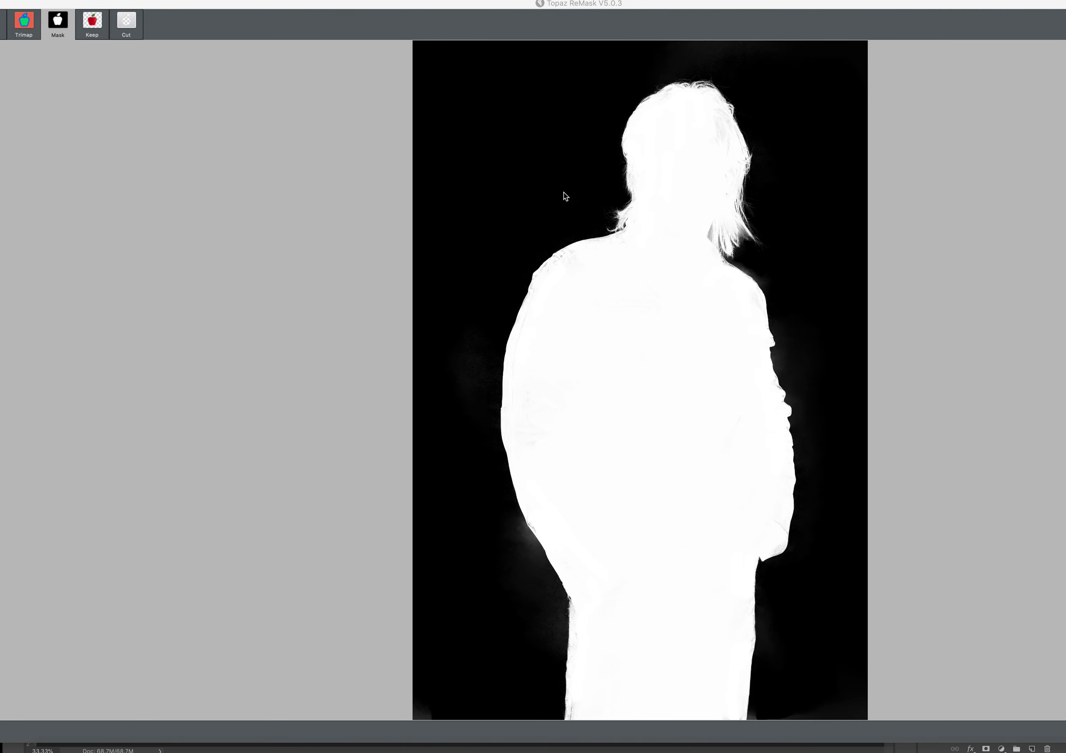
drag(507, 517, 545, 571)
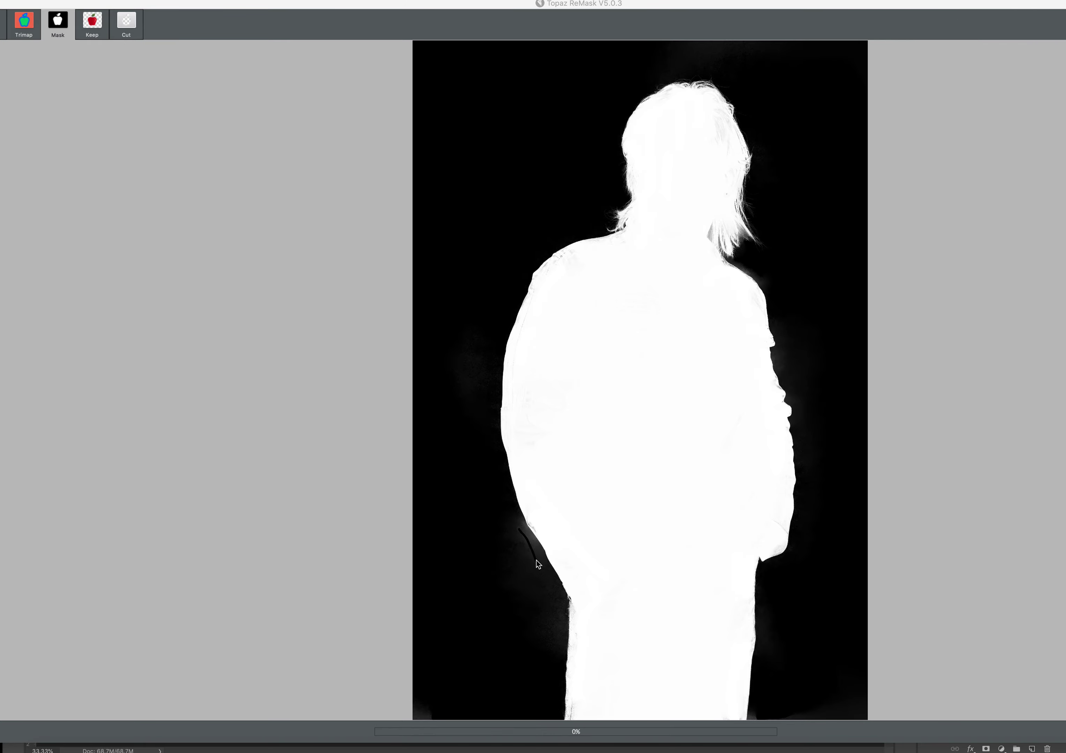
Preview the kept cutout and clean the remaining background around the hair ends, the collar and the gap between the legs
click(93, 23)
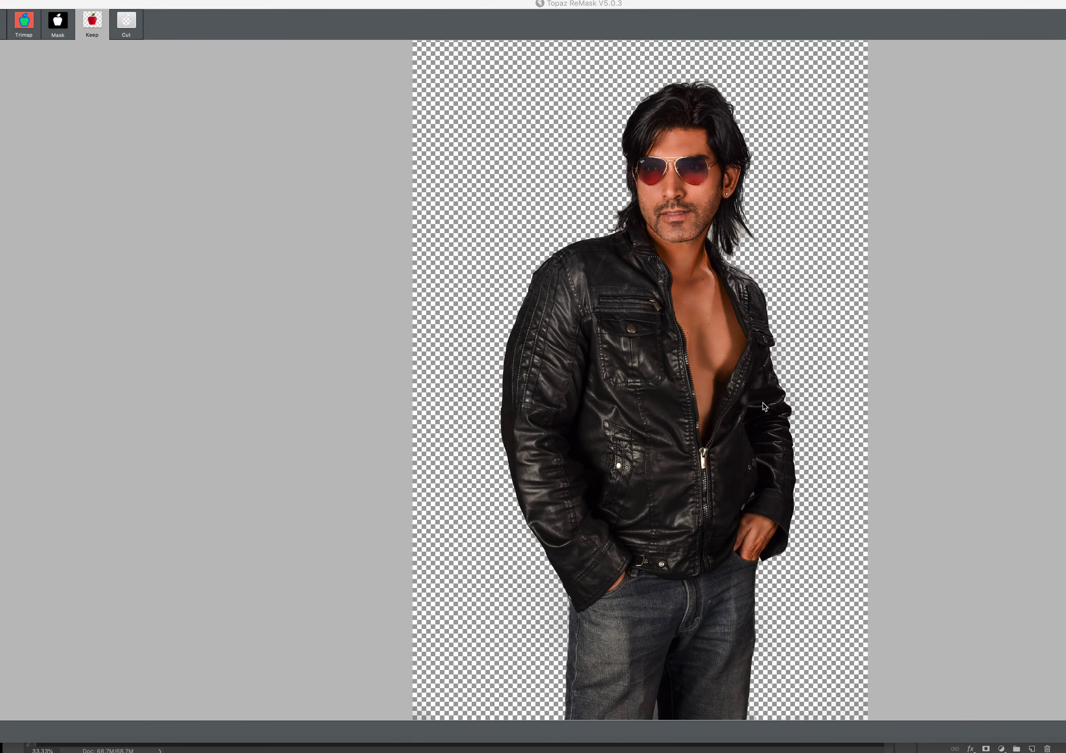
click(740, 228)
click(741, 233)
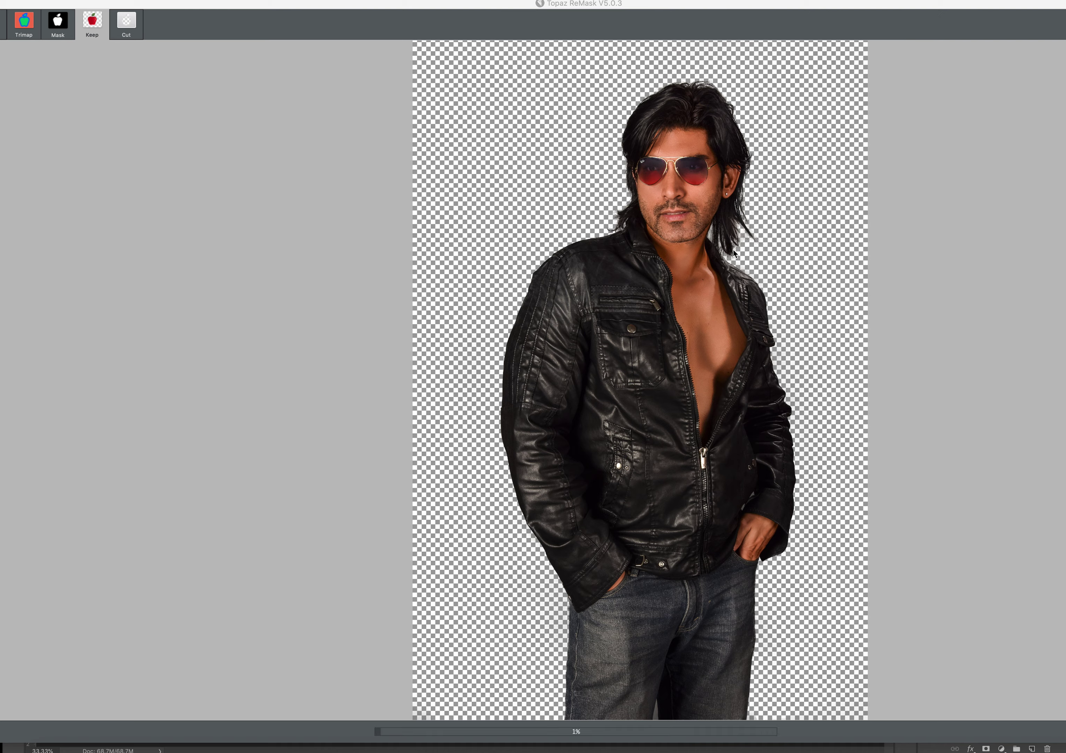
click(709, 233)
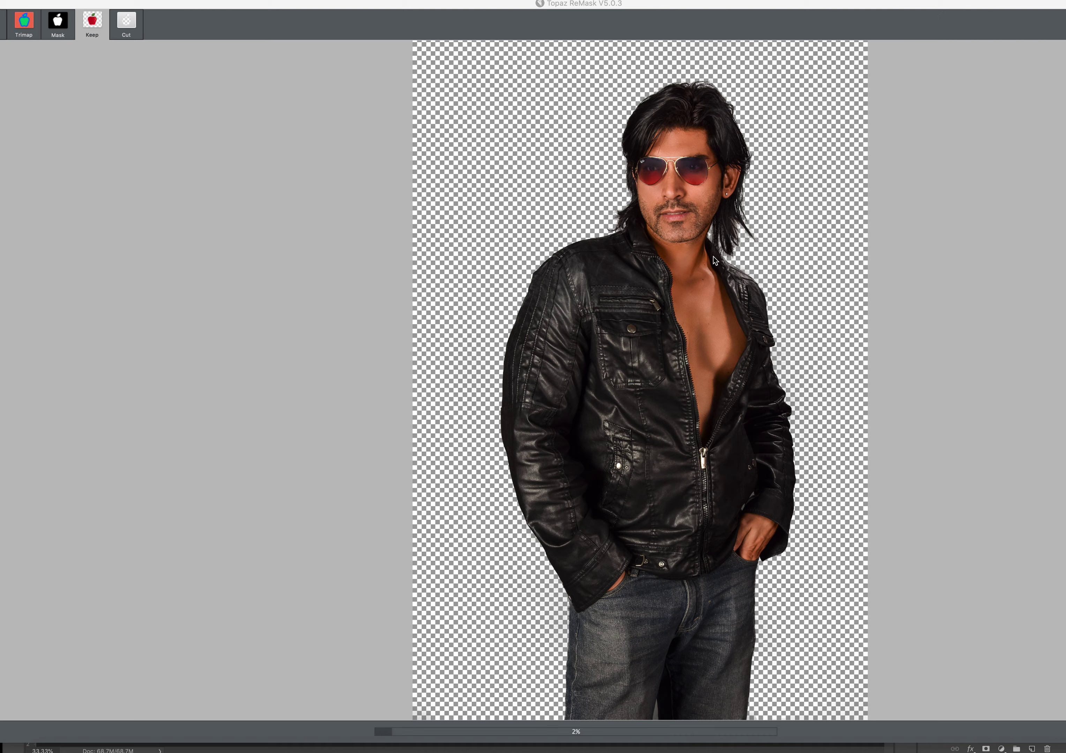
click(713, 233)
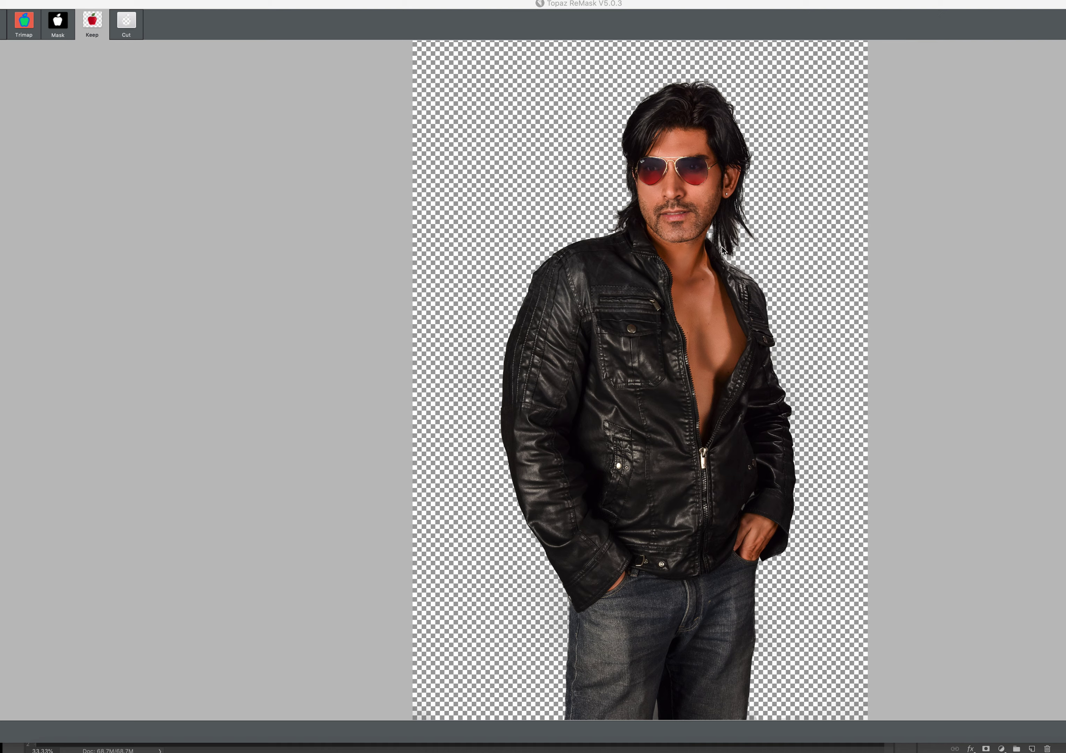
click(720, 245)
click(736, 252)
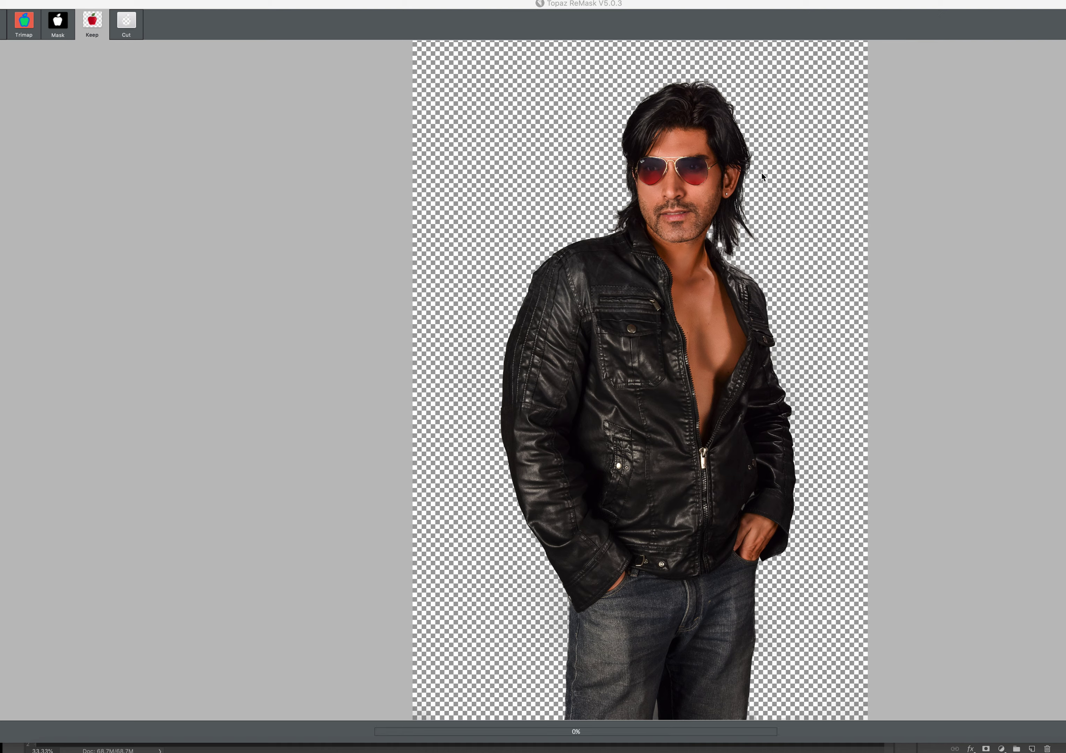
click(657, 707)
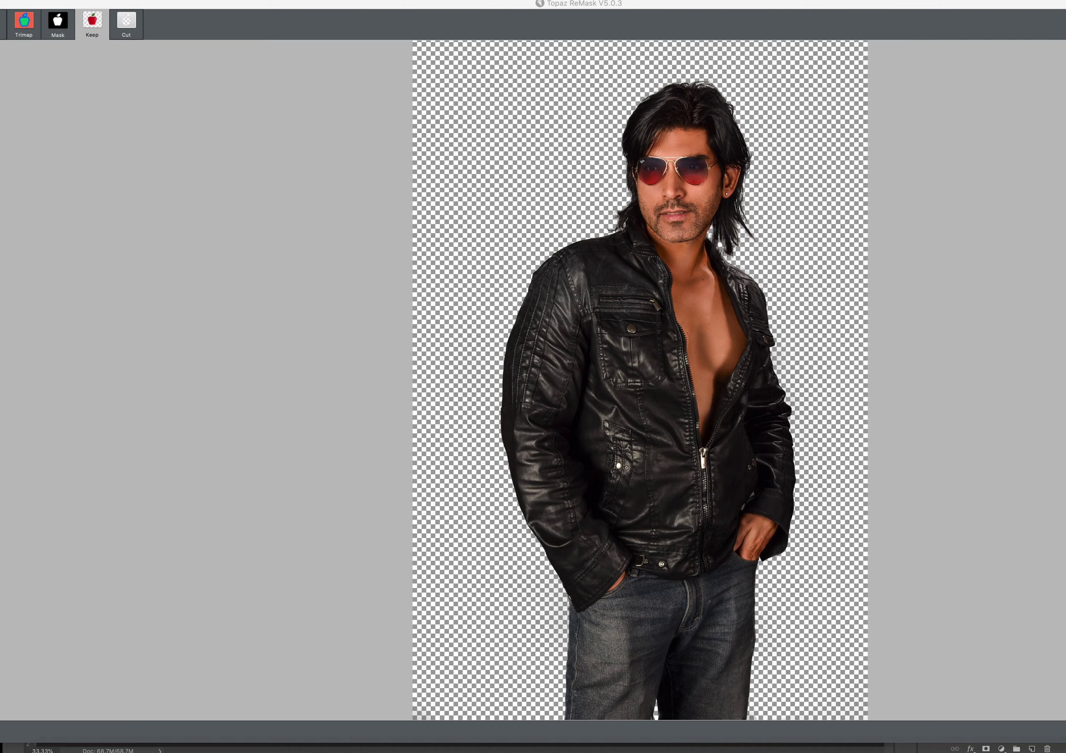
Return to Photoshop with the cutout and place the BellevueAvenue-SKIES-GSI-28 sky image directly above the Background layer
key(super+Tab)
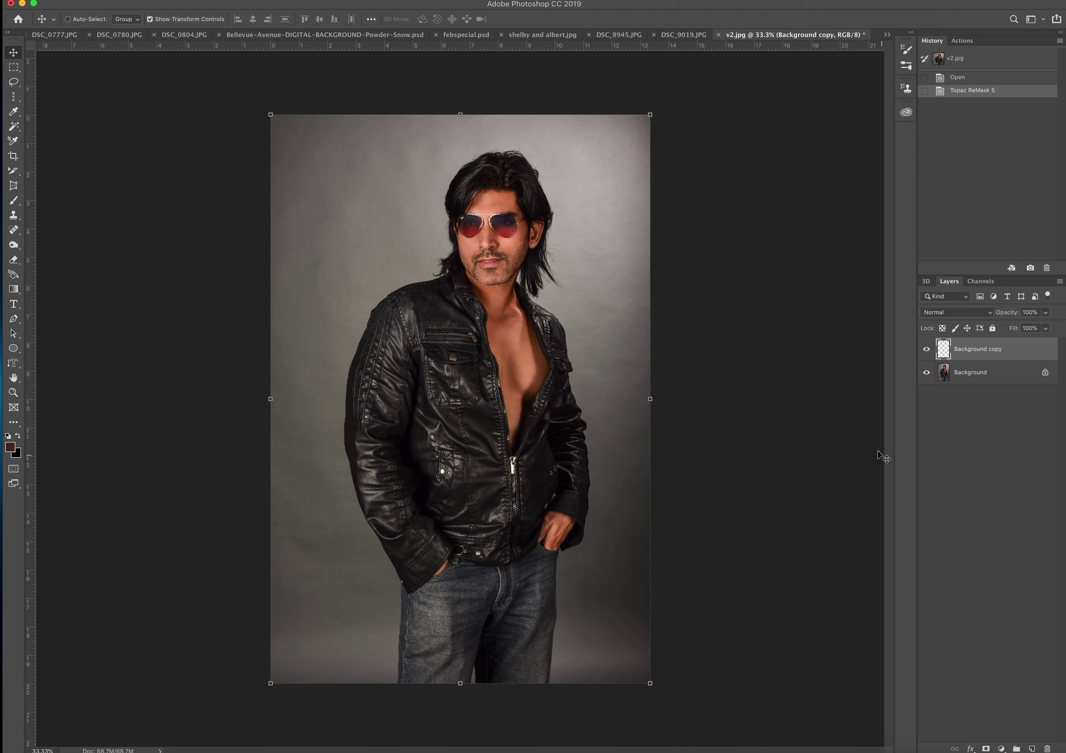
key(alt+bracketleft)
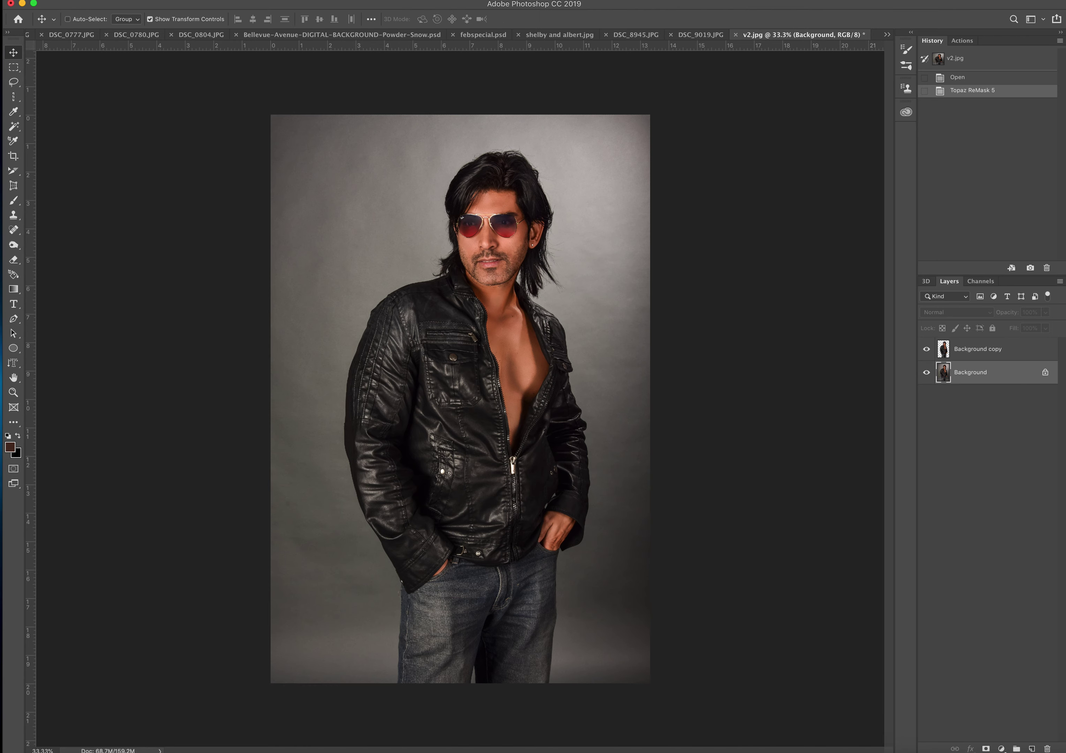
key(super+Tab)
click(883, 398)
drag(883, 399, 399, 421)
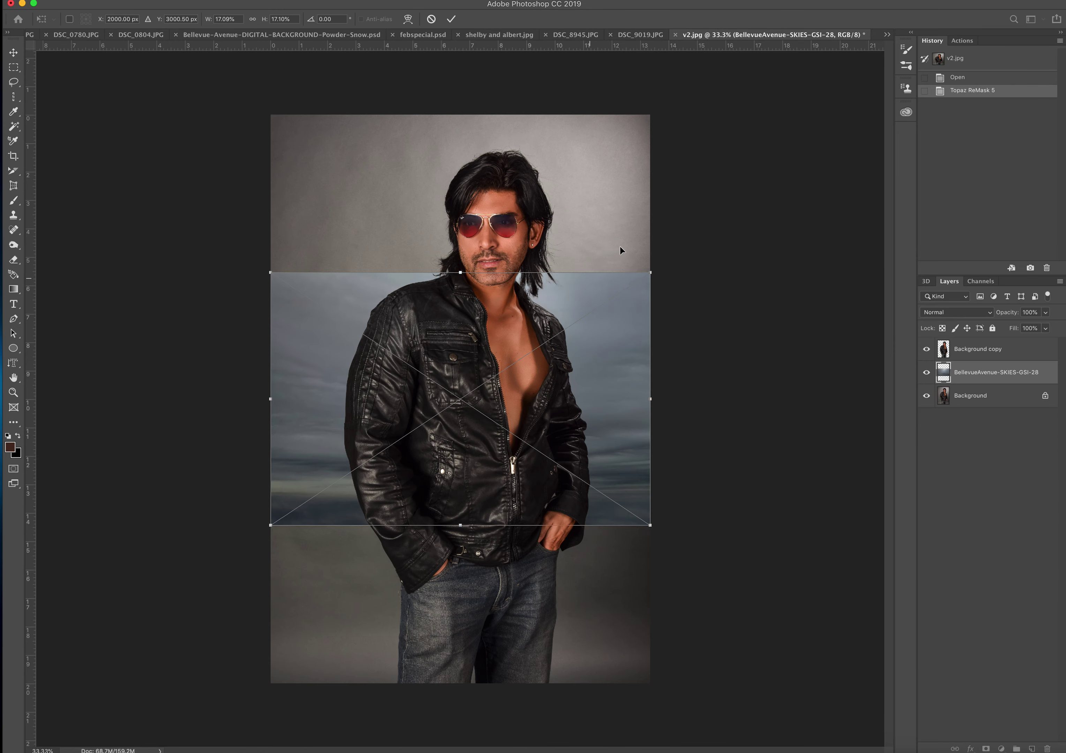
Scale the placed sky to about 39.4%, commit it and position it to cover the whole canvas behind the man
drag(651, 273, 1042, 16)
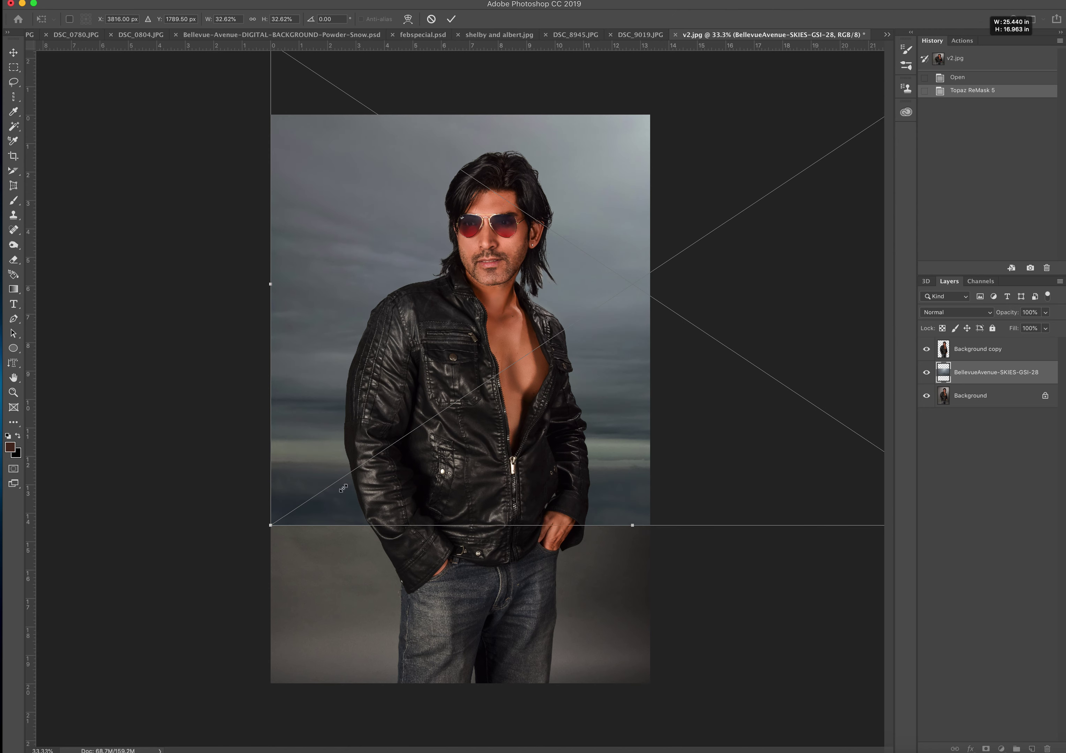
drag(270, 525, 150, 645)
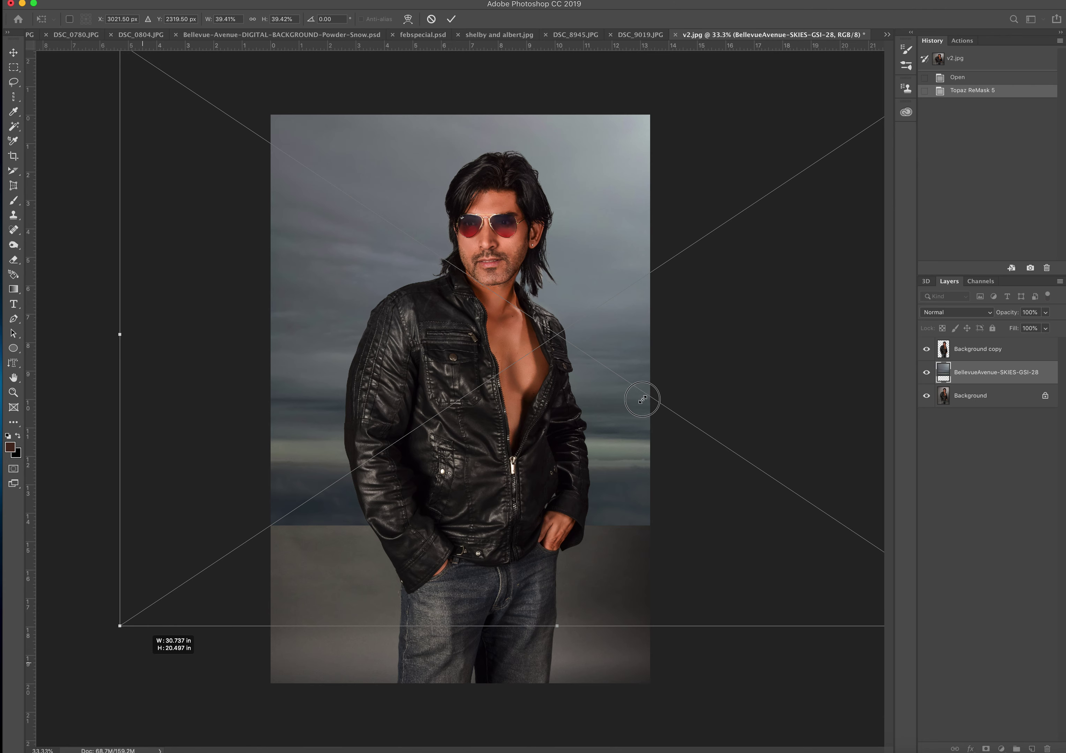
mouse_move(636, 454)
mouse_down()
mouse_move(625, 504)
mouse_move(621, 446)
mouse_move(617, 461)
mouse_up()
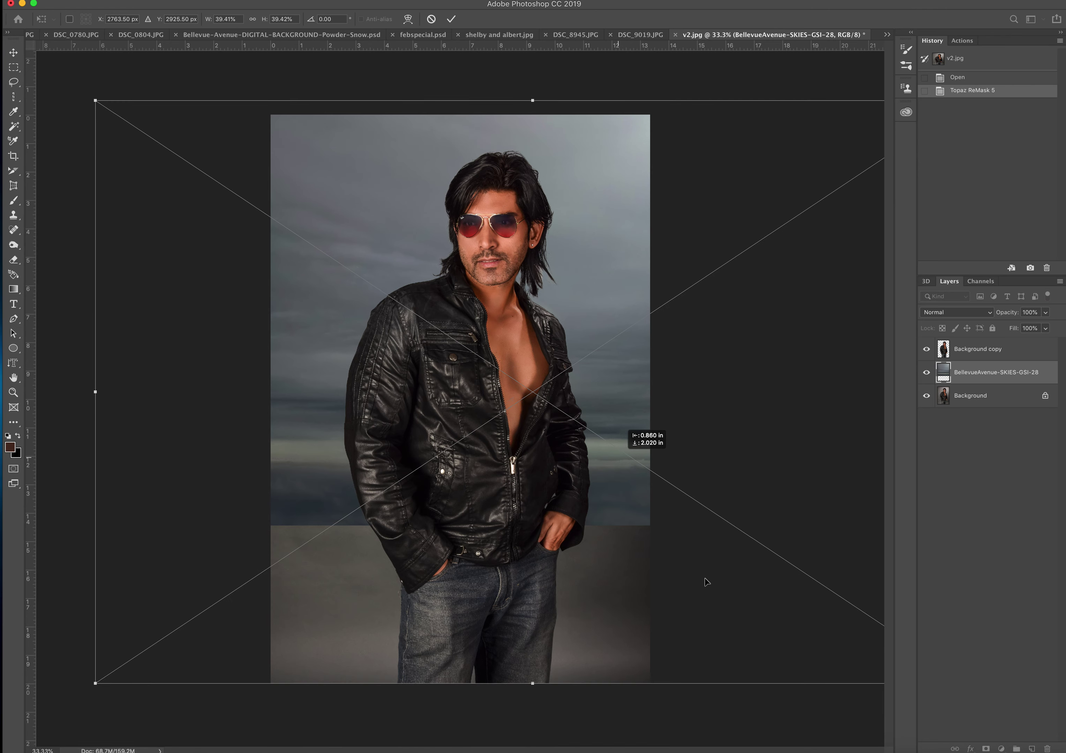
key(Escape)
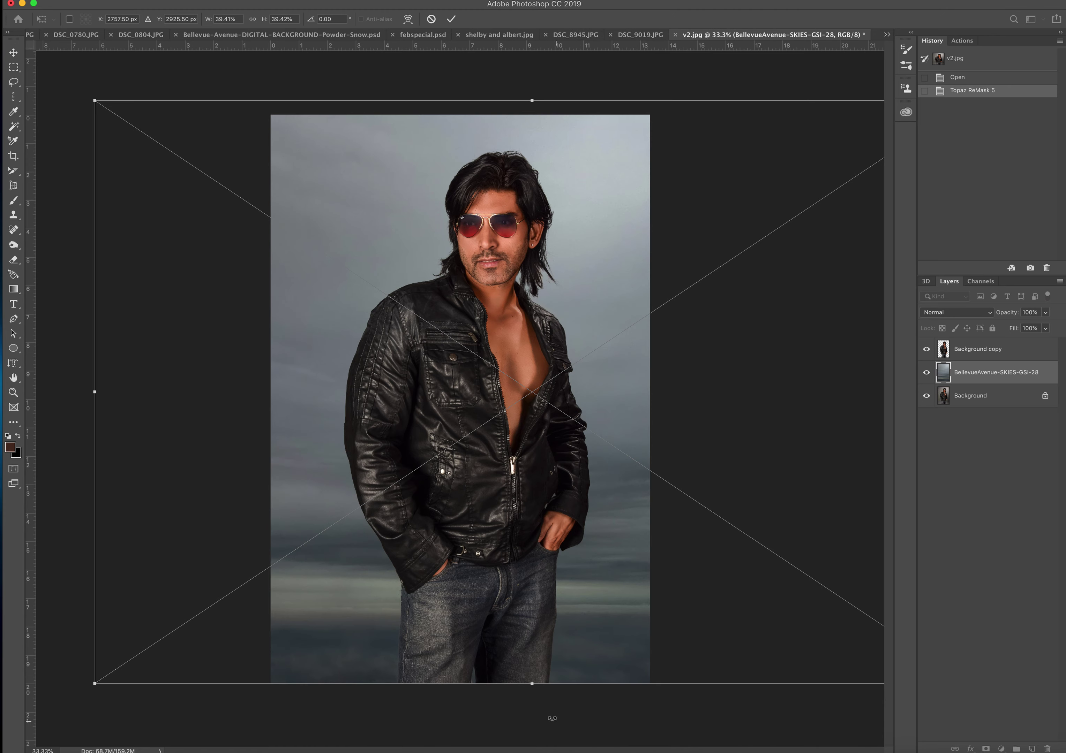
click(13, 52)
drag(602, 328, 577, 338)
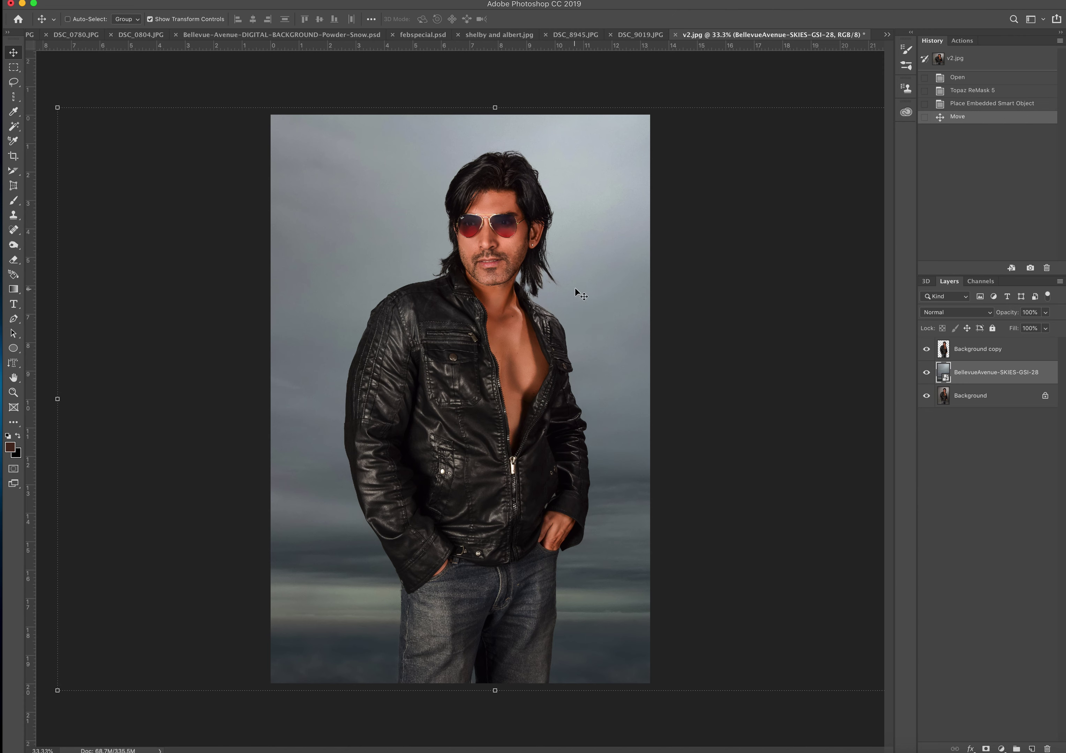
drag(616, 307, 614, 305)
Browse the sky images in Finder, place BellevueAvenue-SKIES-GSI-24 beneath the cutout and scale it to about 40.5% to cover the canvas
key(super+Tab)
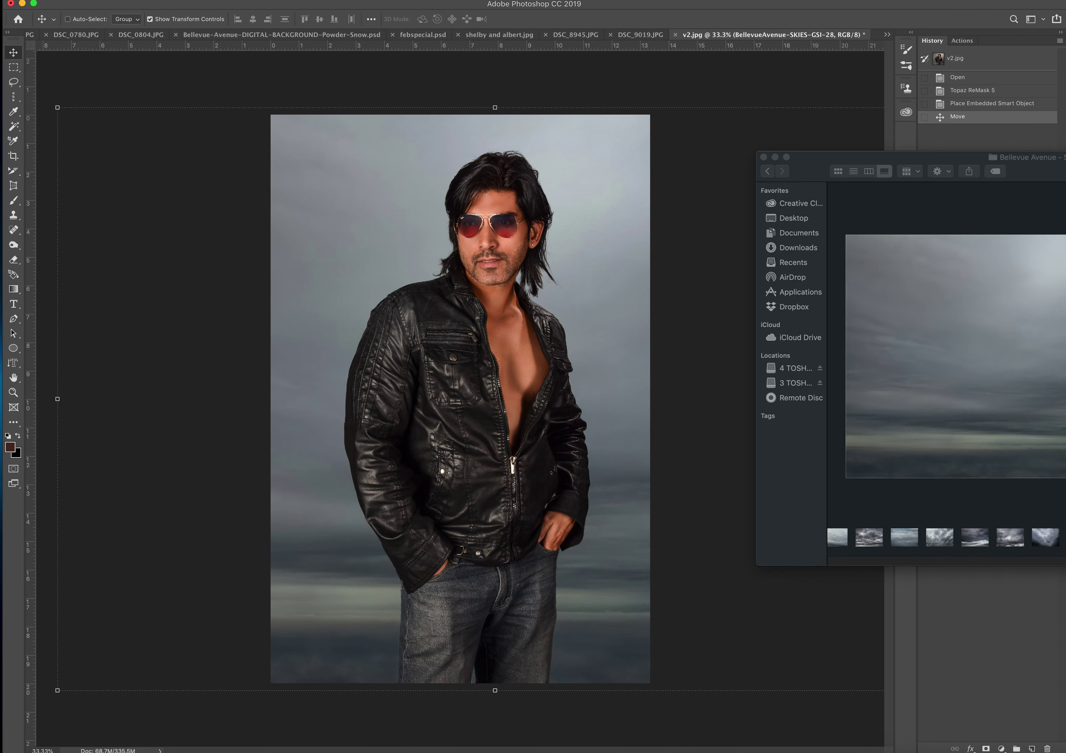
click(909, 544)
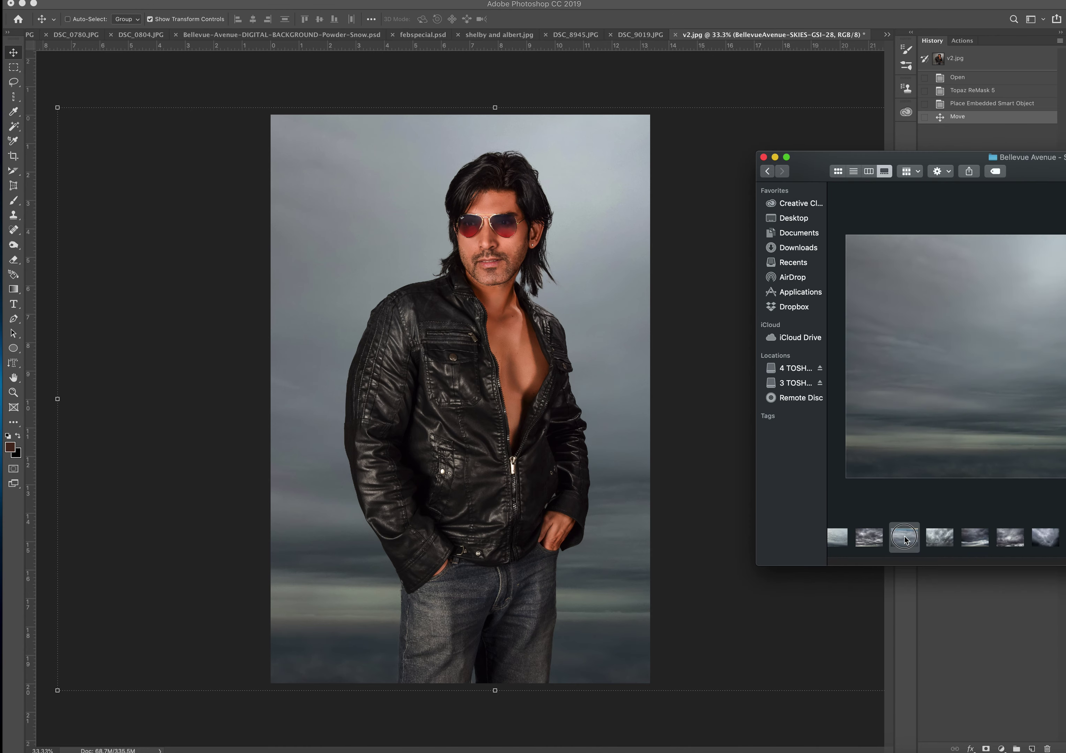
click(947, 544)
click(983, 545)
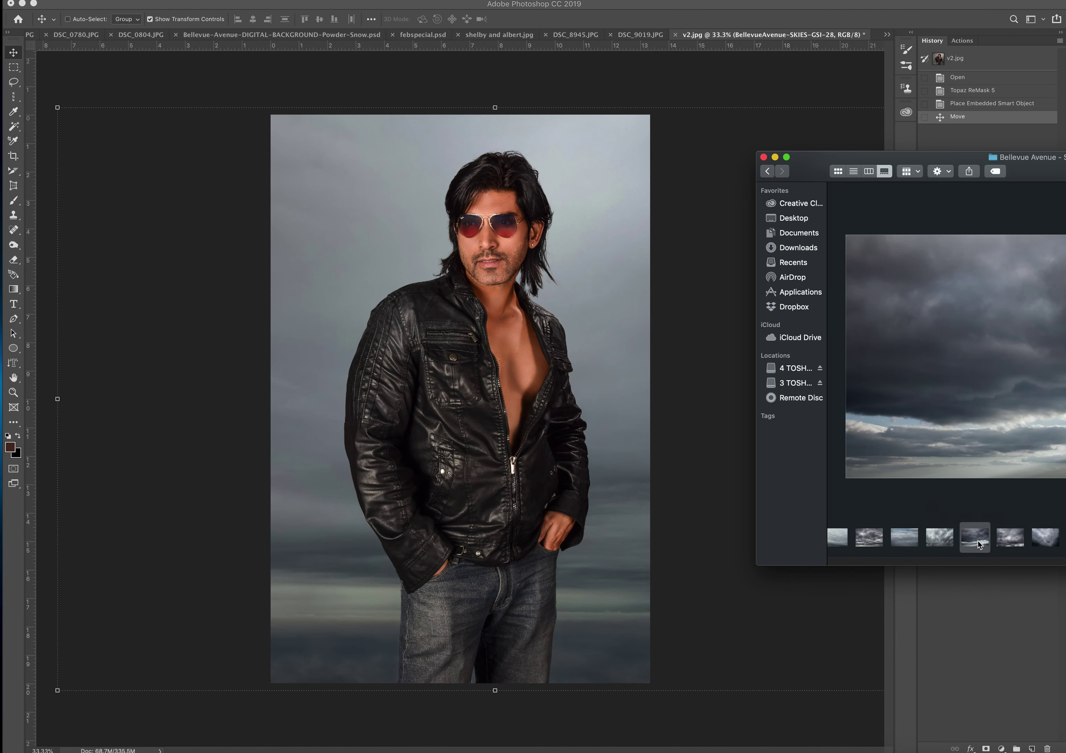
drag(978, 545, 515, 486)
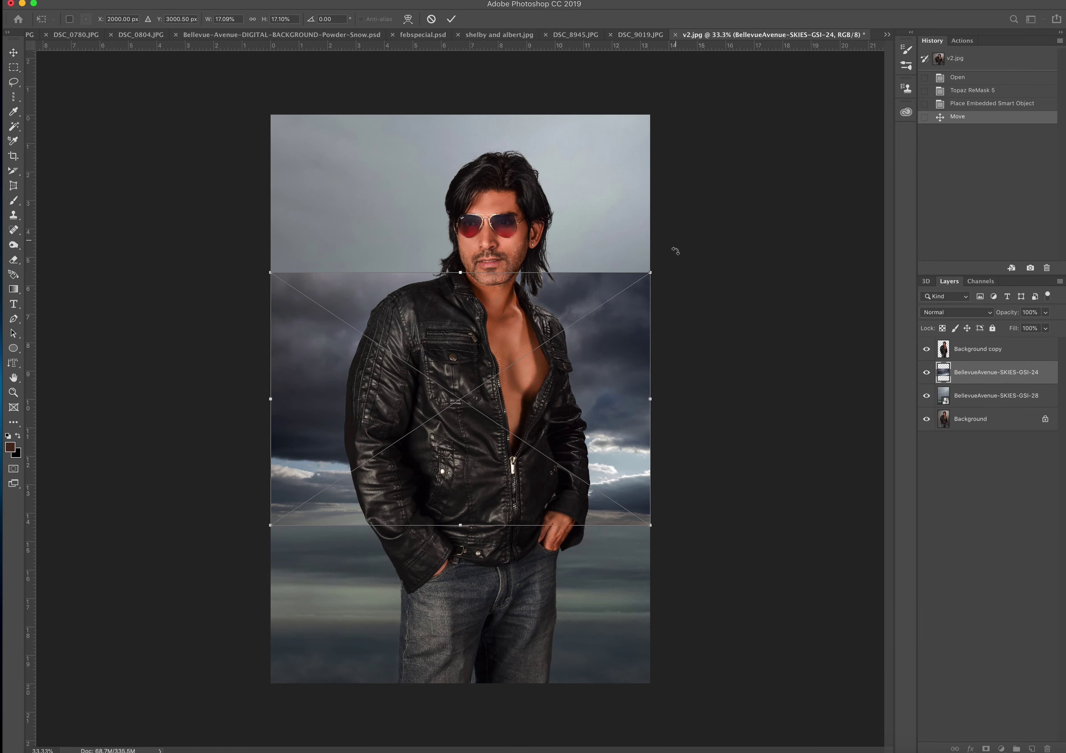
drag(650, 276, 912, 38)
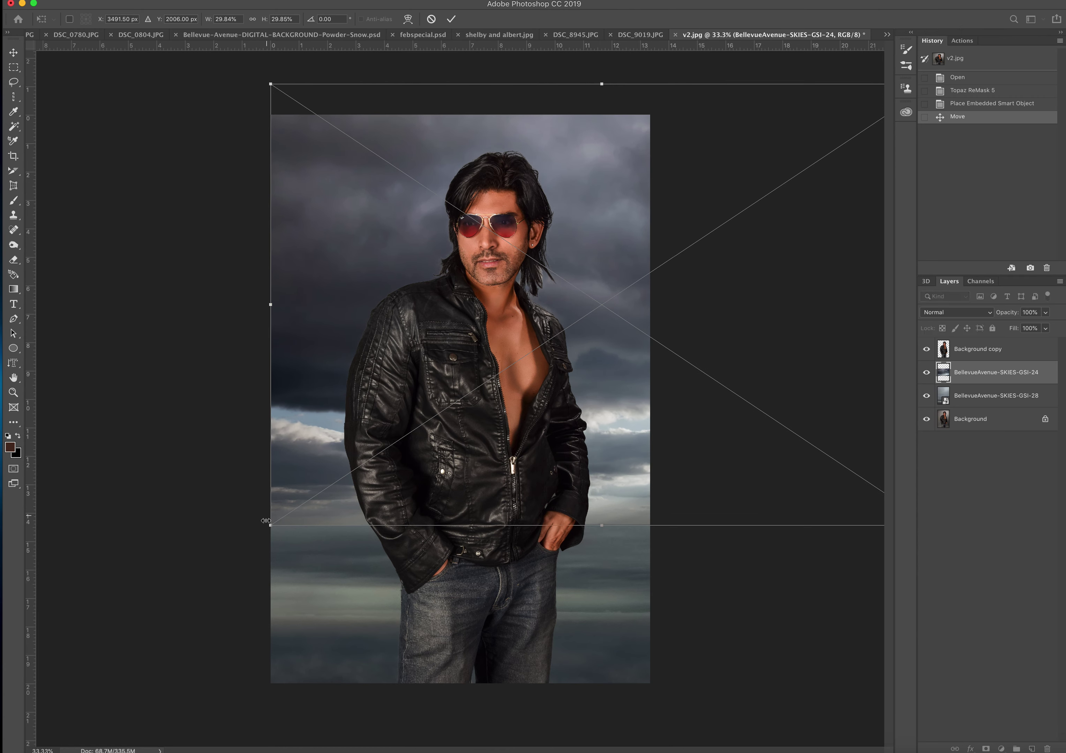
drag(267, 525, 28, 658)
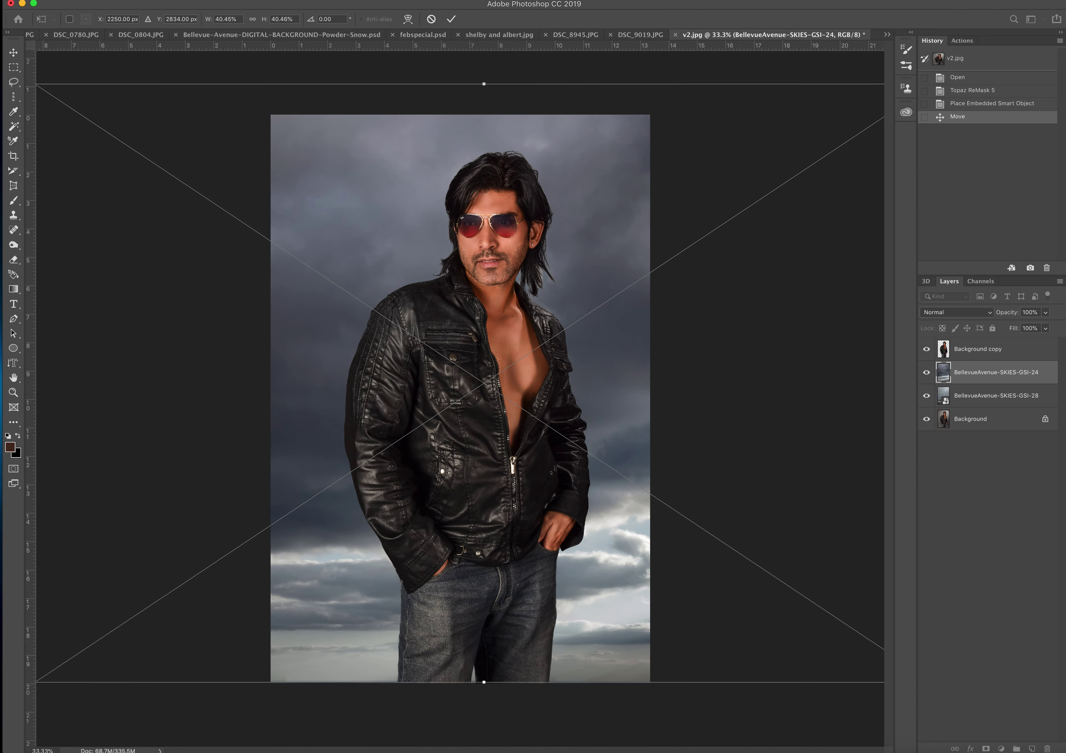
Move the Photoshop window down to expose the desktop files and the Finder window behind it
double_click(1038, 3)
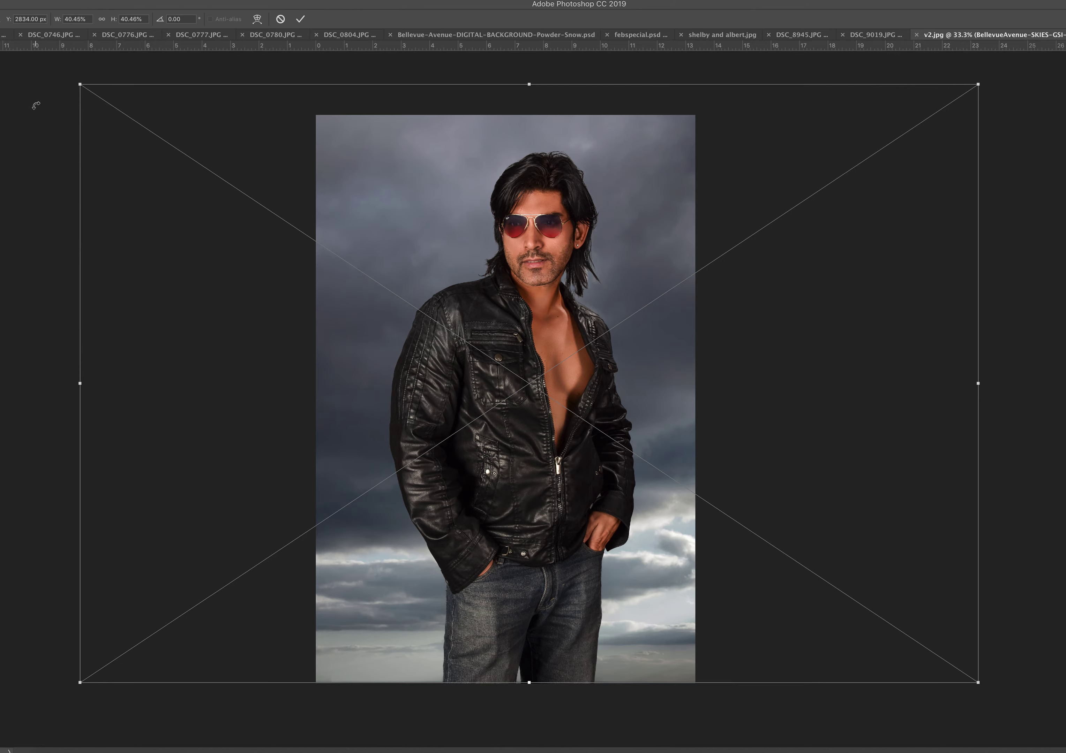
drag(46, 11, 14, 314)
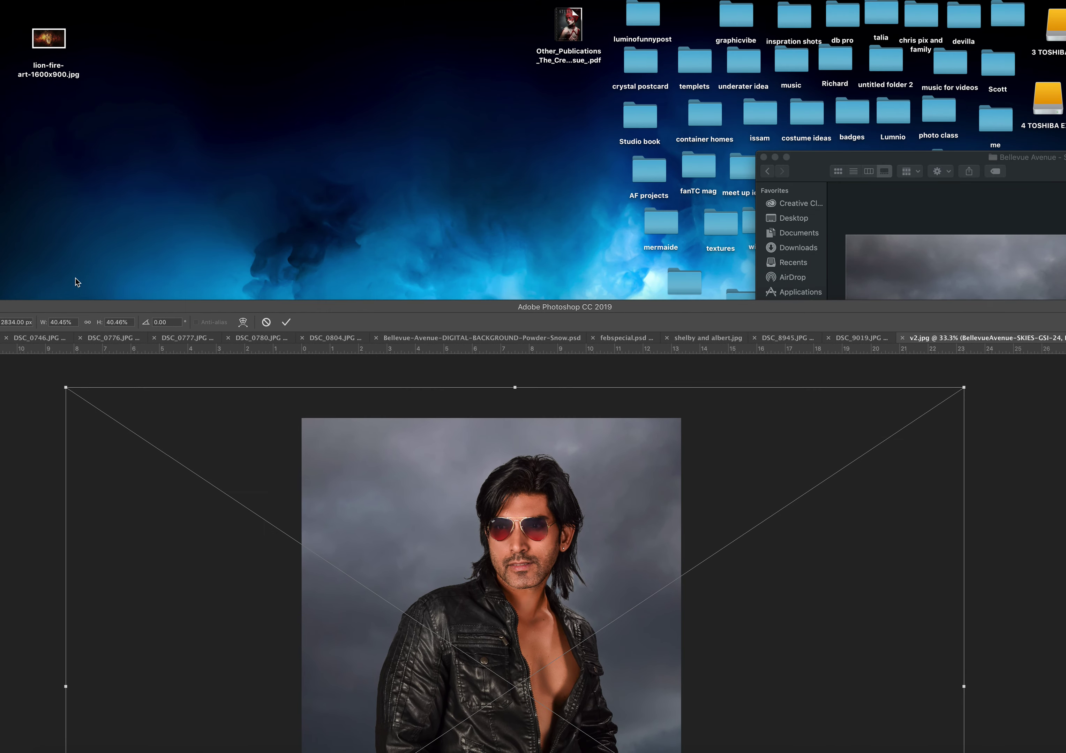